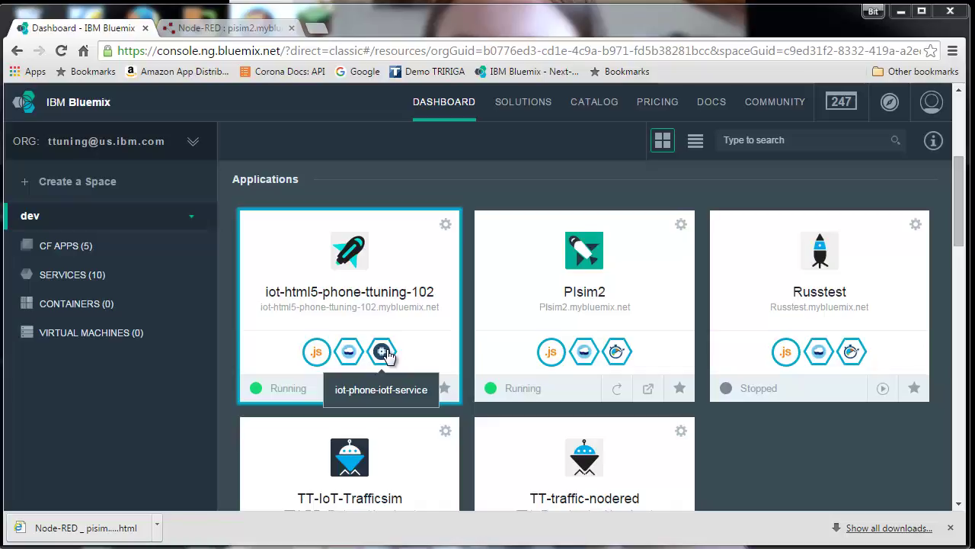
# Open the iot-html5-phone application's overview and review its health and bound services.
pyautogui.click(349, 254)
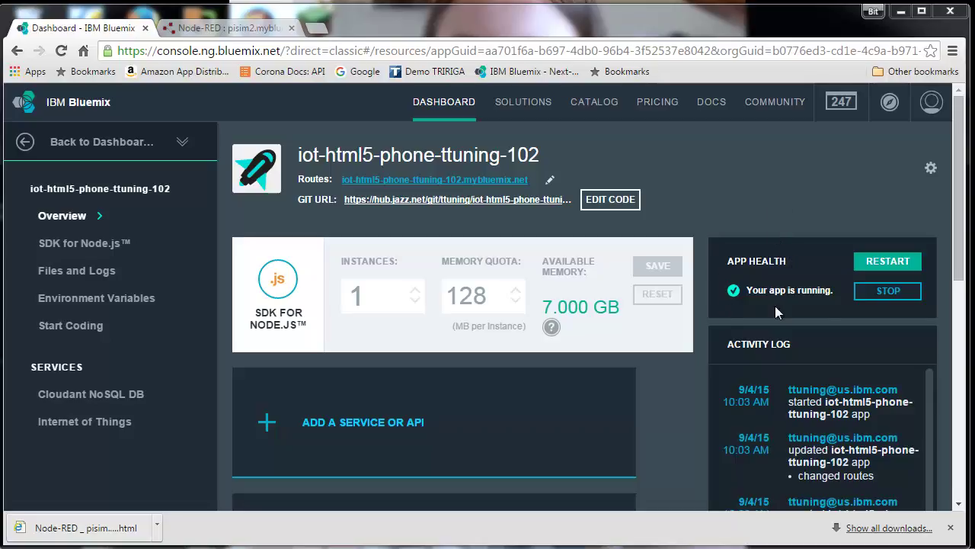
pyautogui.moveTo(776, 305)
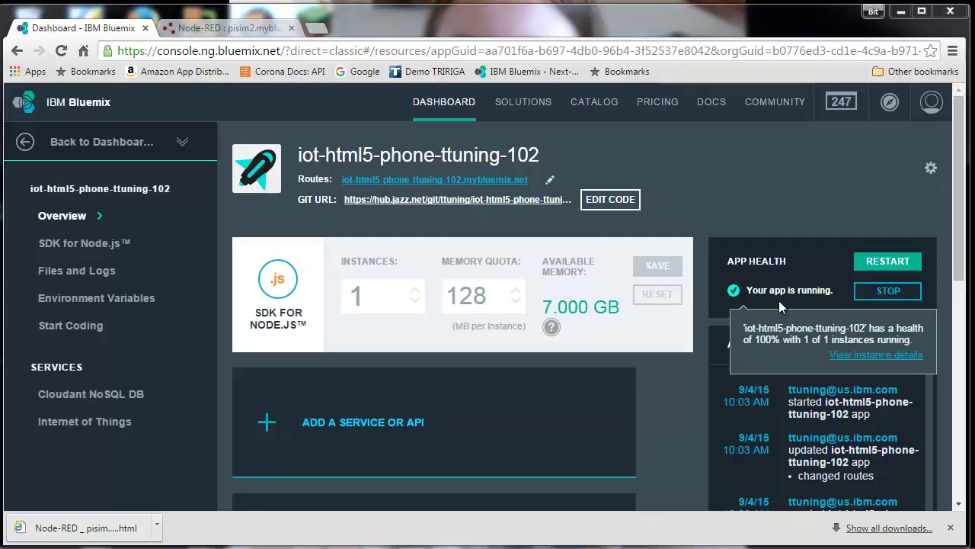
pyautogui.moveTo(961, 202); pyautogui.dragTo(956, 394)
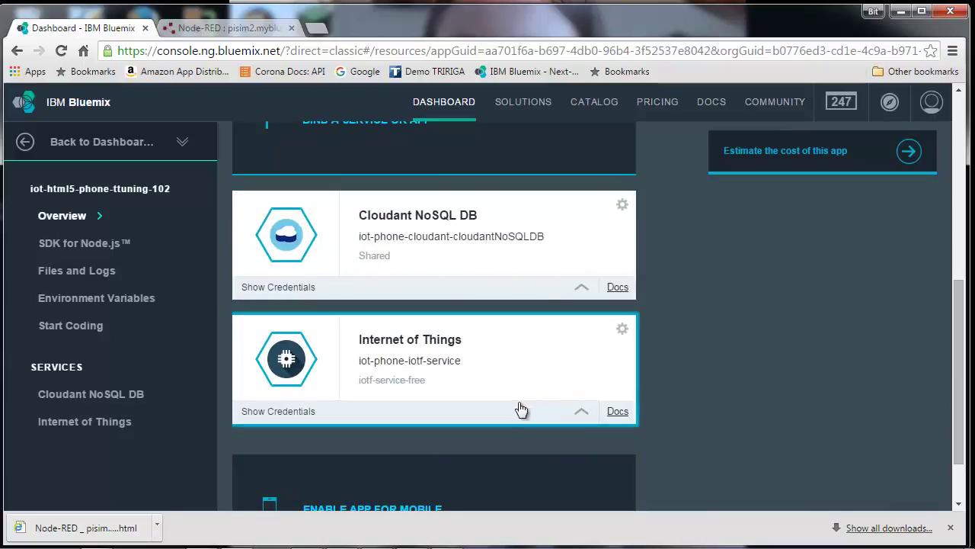
pyautogui.moveTo(961, 421); pyautogui.dragTo(966, 231)
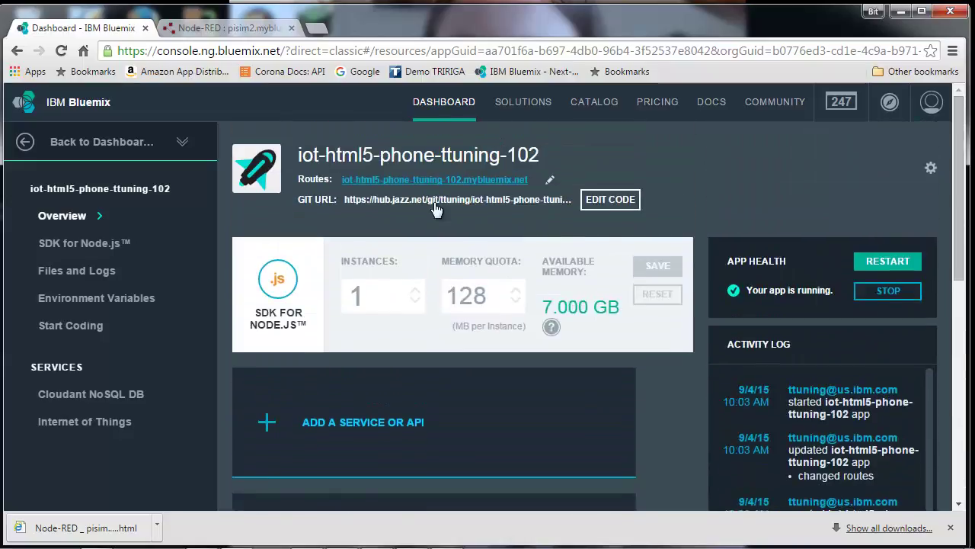
# Launch the application's route and register the simulated phone with the unique ID phone5.
pyautogui.click(391, 181)
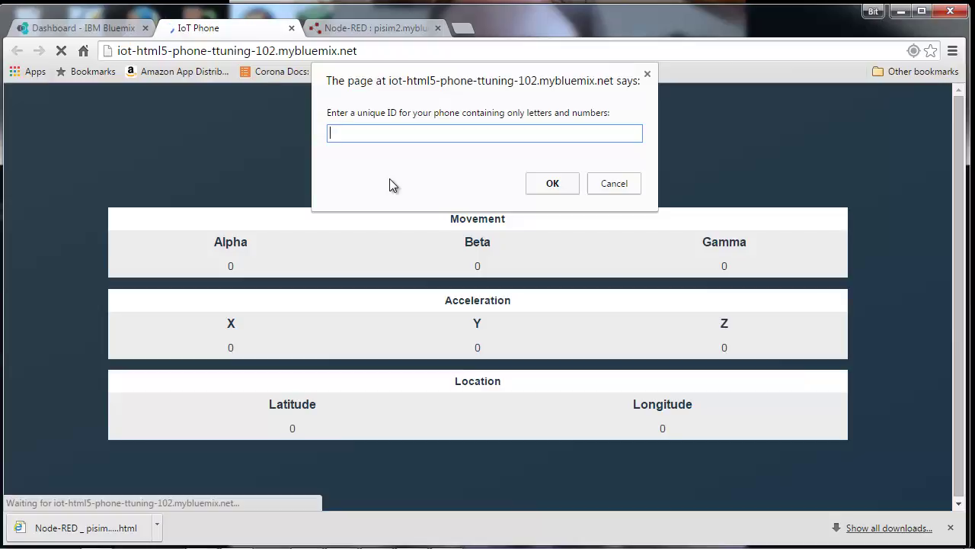
pyautogui.write('phone5')
pyautogui.click(555, 188)
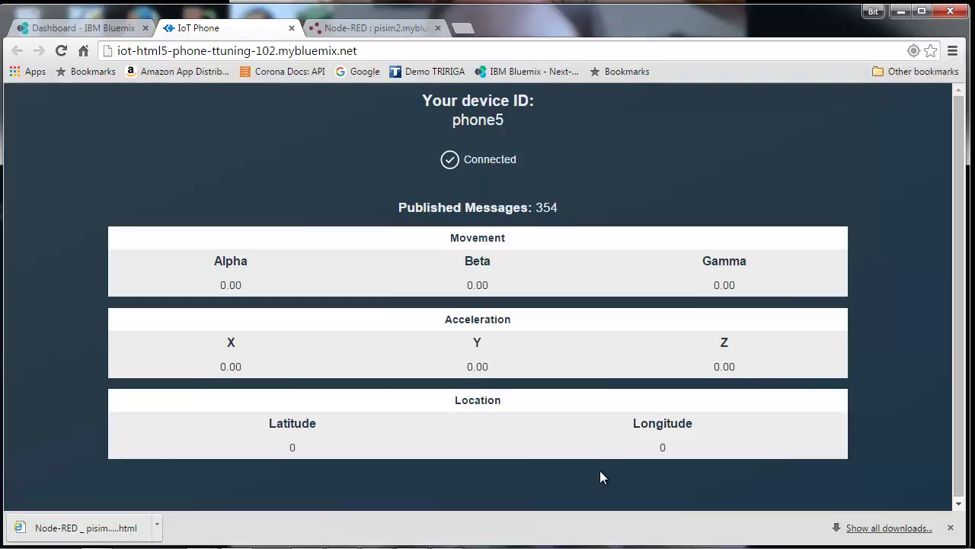
# Return to the Bluemix dashboard, open the bound Internet of Things service, and launch its dashboard to view the registered devices overview.
pyautogui.hotkey('ctrl', 'shift', 'Tab')
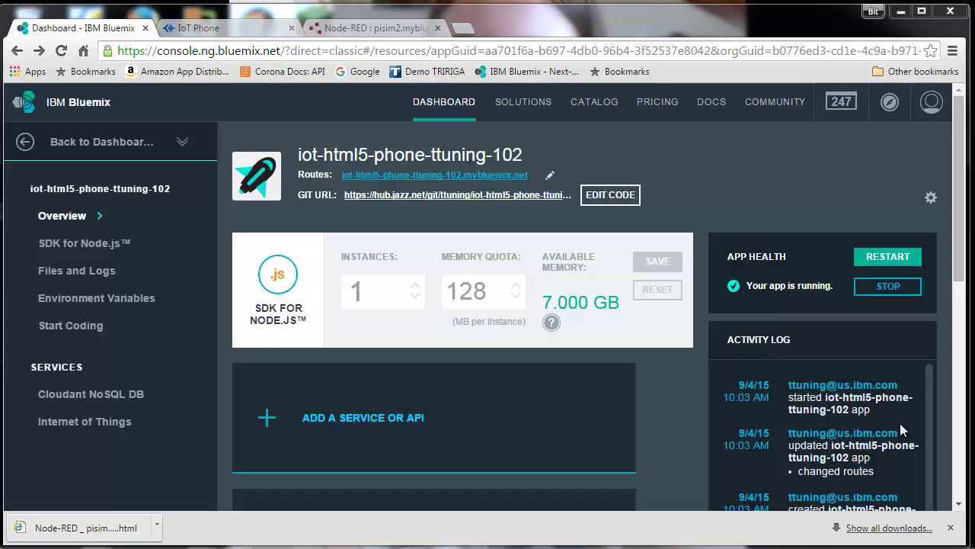
pyautogui.moveTo(957, 208); pyautogui.dragTo(964, 396)
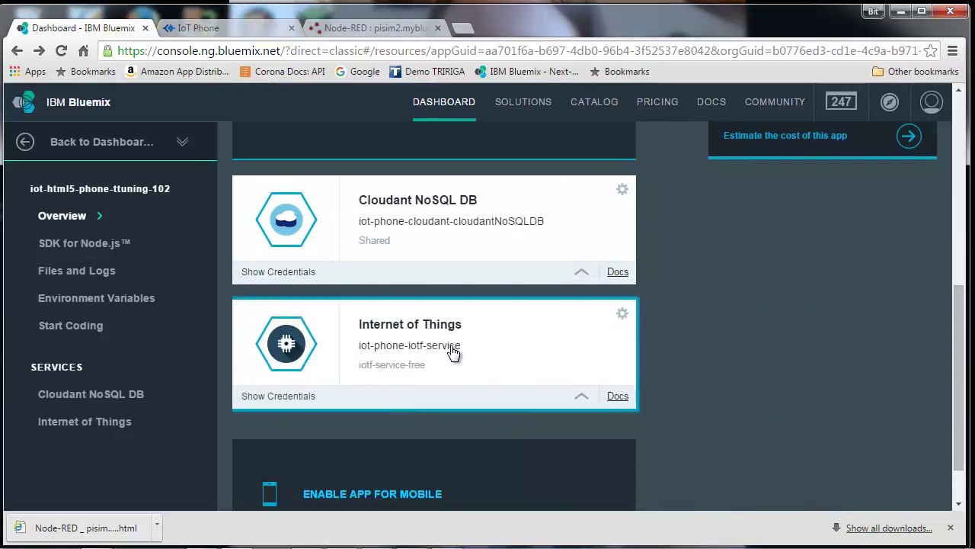
pyautogui.click(397, 327)
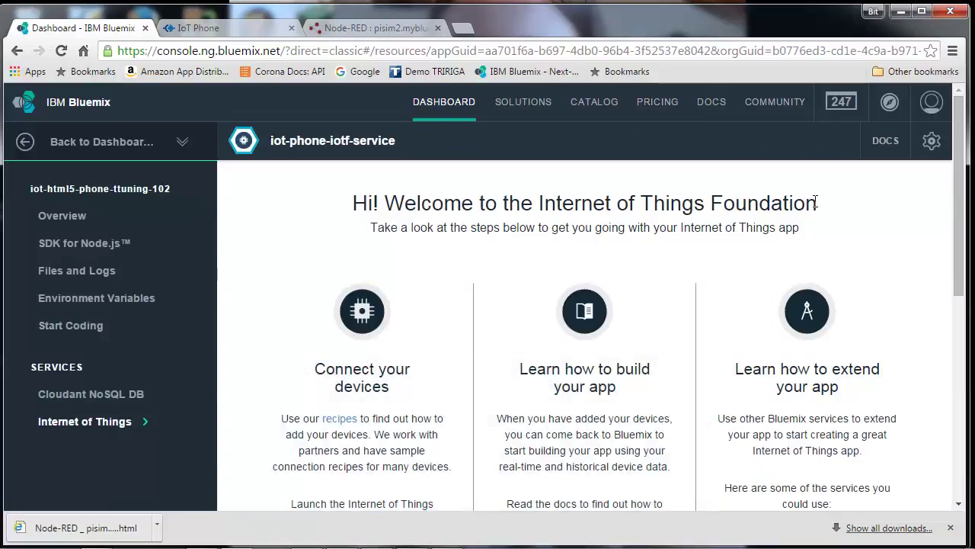
pyautogui.moveTo(954, 196); pyautogui.dragTo(956, 304)
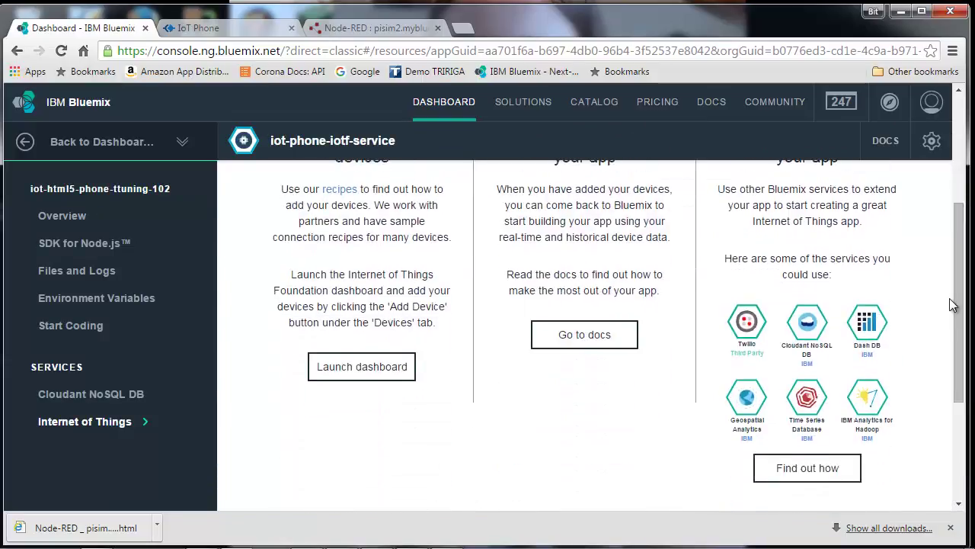
pyautogui.click(343, 369)
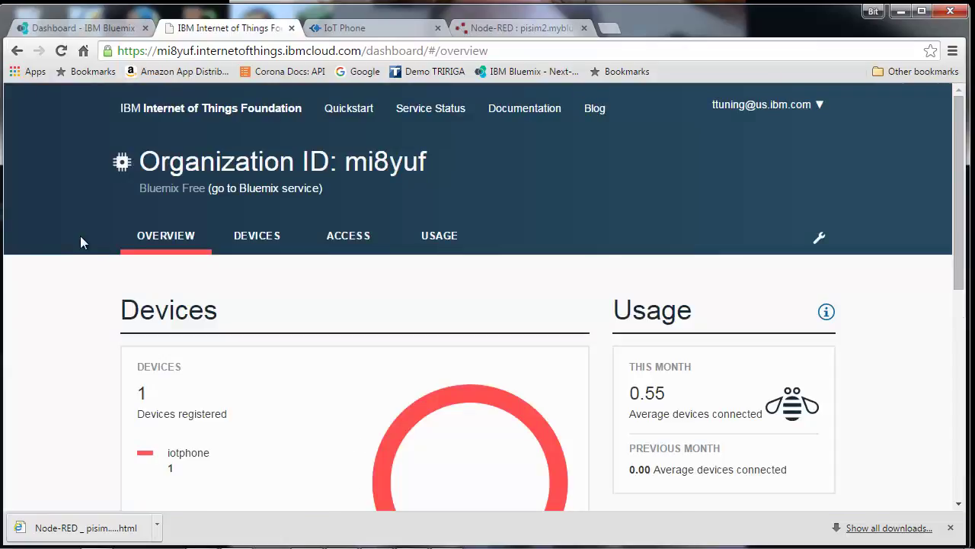
pyautogui.scroll(-1, 961, 202)
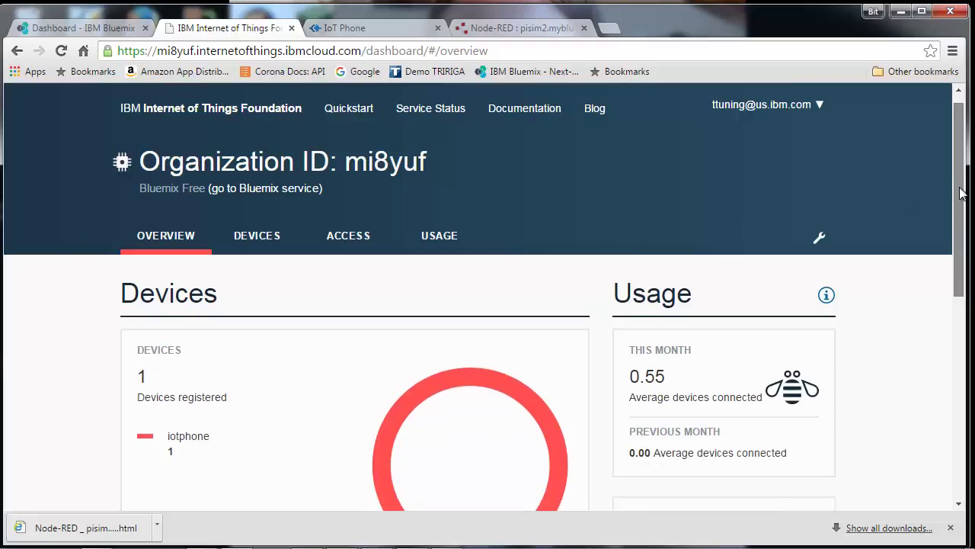
pyautogui.moveTo(962, 202)
pyautogui.mouseDown()
pyautogui.moveTo(961, 216)
pyautogui.moveTo(962, 194)
pyautogui.mouseUp()
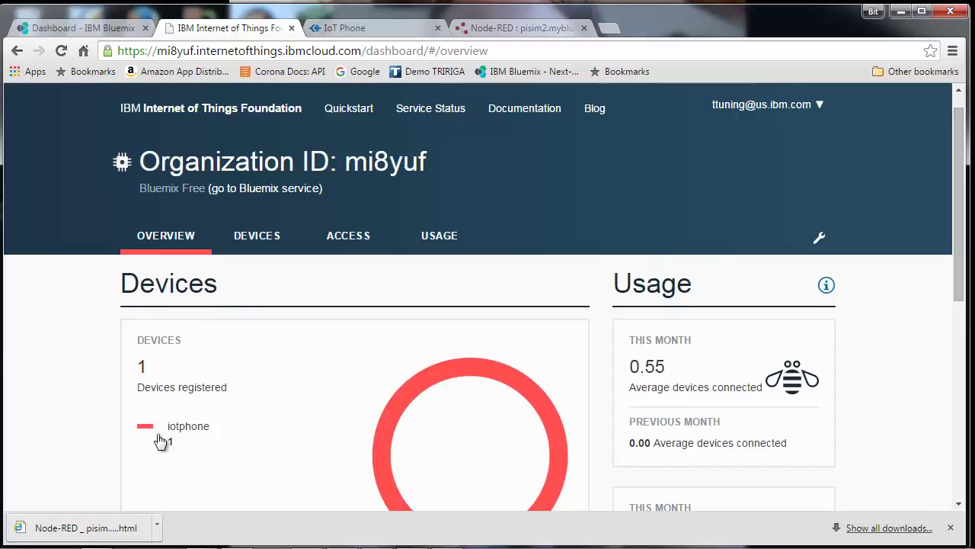
# Browse the organization's devices and open phone5's details to examine its connection information, recent events and sensor datapoints.
pyautogui.click(253, 243)
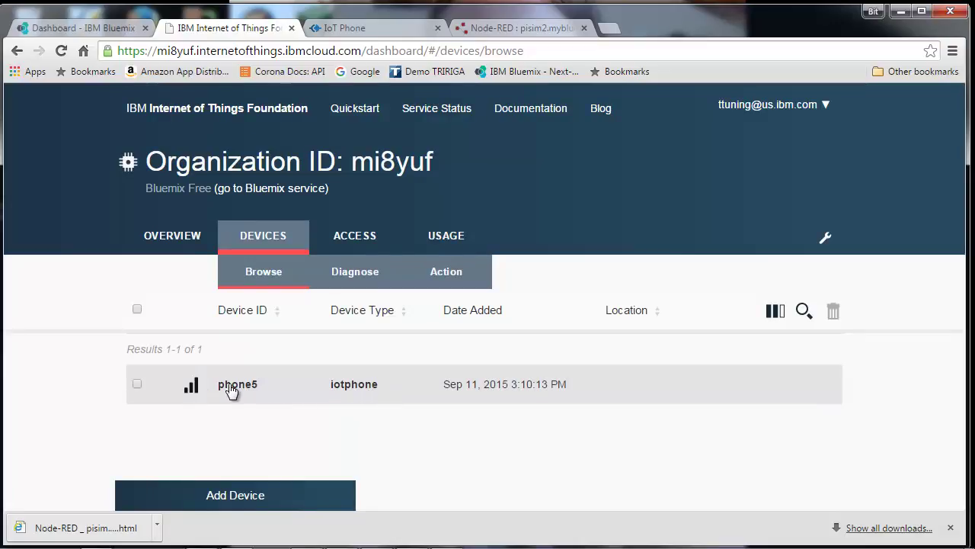
pyautogui.moveTo(194, 388)
pyautogui.click(192, 387)
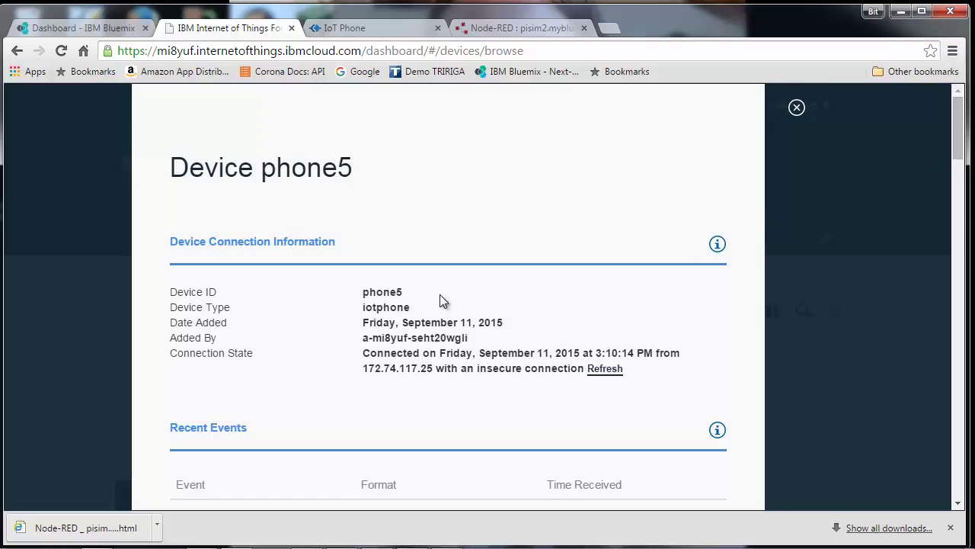
pyautogui.moveTo(962, 145); pyautogui.dragTo(961, 189)
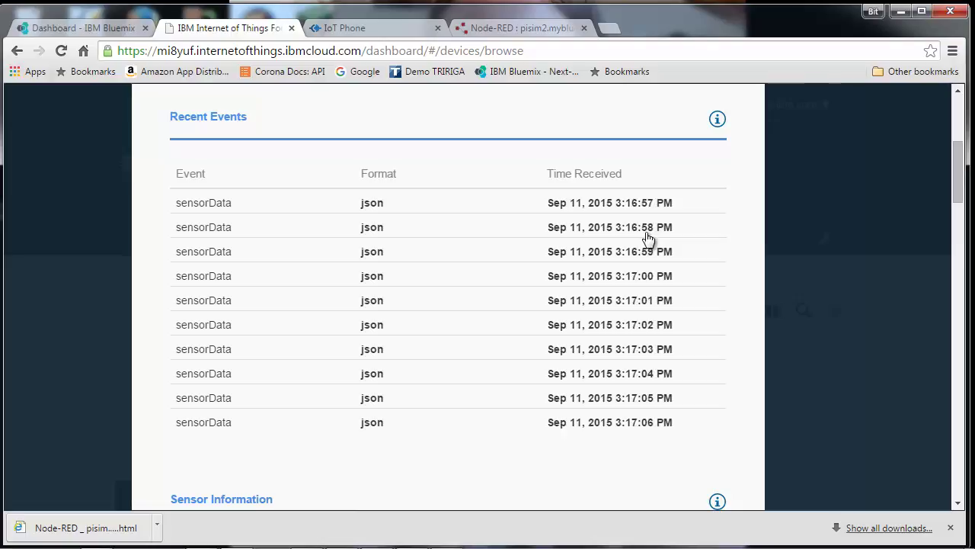
pyautogui.moveTo(960, 177); pyautogui.dragTo(960, 240)
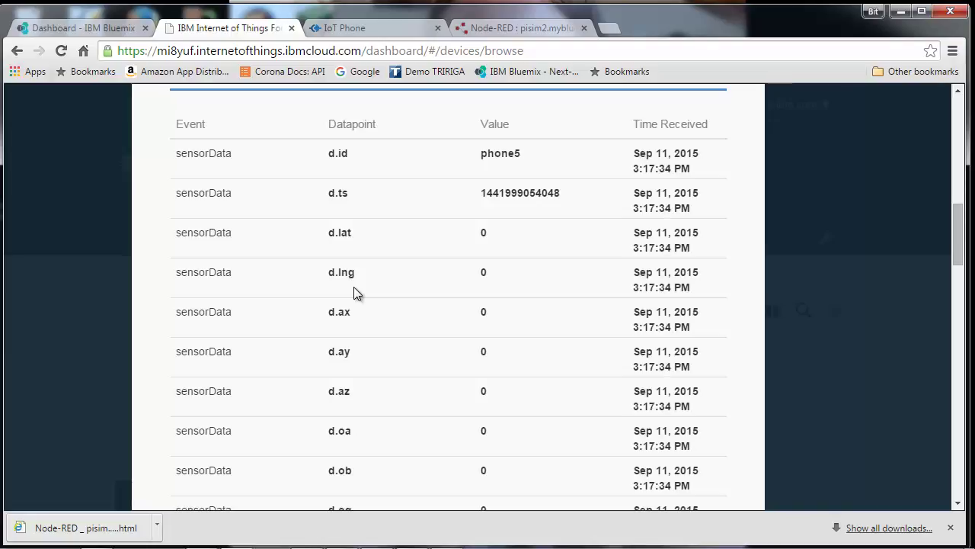
pyautogui.moveTo(960, 232)
pyautogui.mouseDown()
pyautogui.moveTo(959, 248)
pyautogui.moveTo(960, 239)
pyautogui.mouseUp()
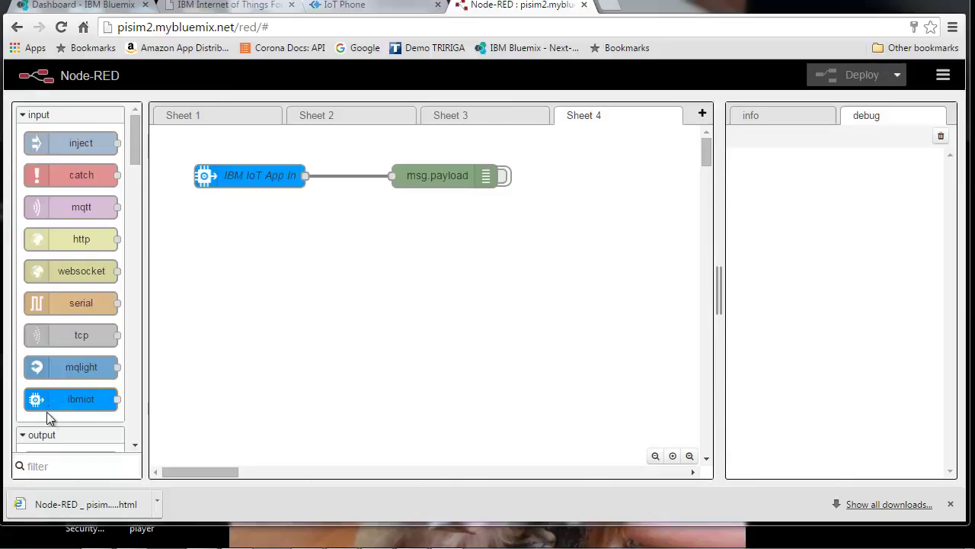
# Look through the Node-RED palette for the ibmiot input, the debug output and the other node categories.
pyautogui.moveTo(68, 404)
pyautogui.moveTo(138, 135); pyautogui.dragTo(134, 175)
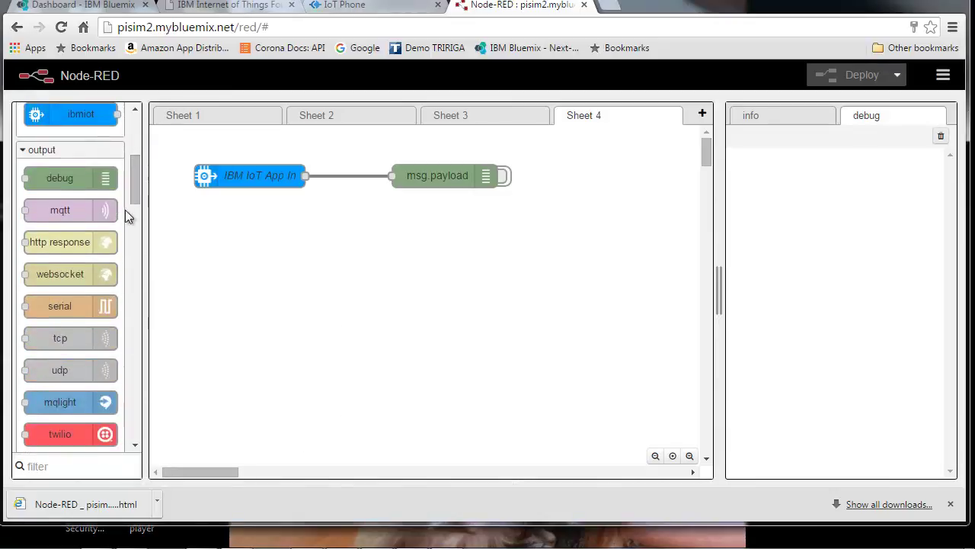
pyautogui.moveTo(59, 179)
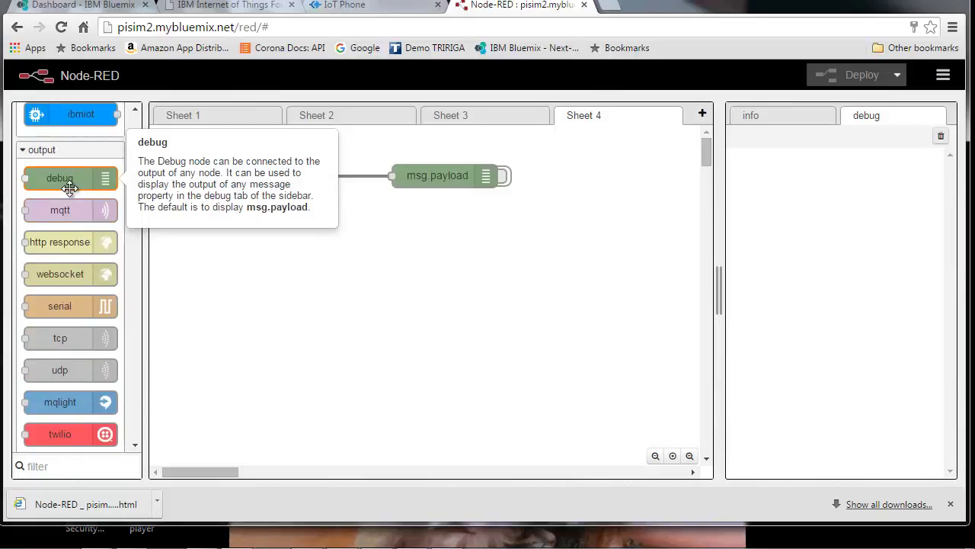
pyautogui.moveTo(135, 186); pyautogui.dragTo(147, 365)
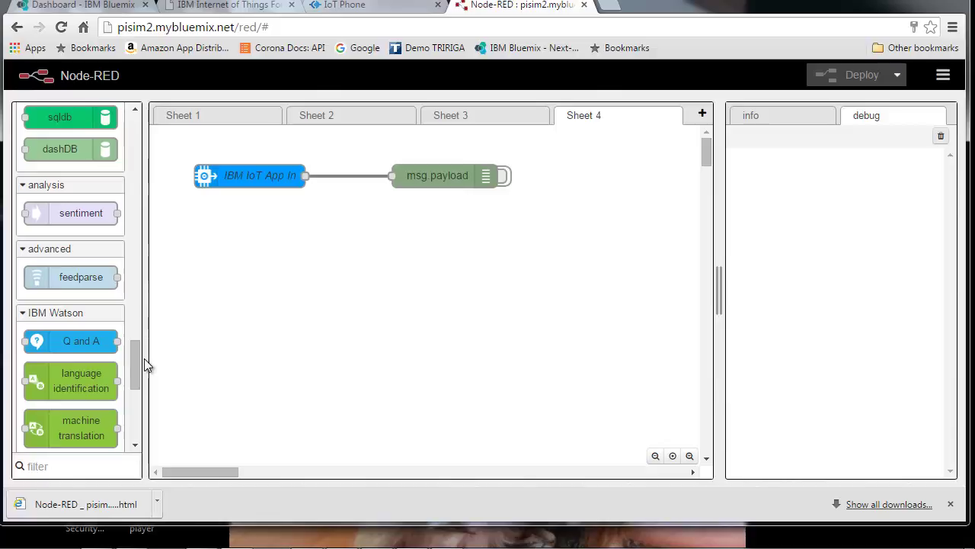
pyautogui.scroll(-3, 138, 397)
pyautogui.moveTo(138, 397); pyautogui.dragTo(118, 113)
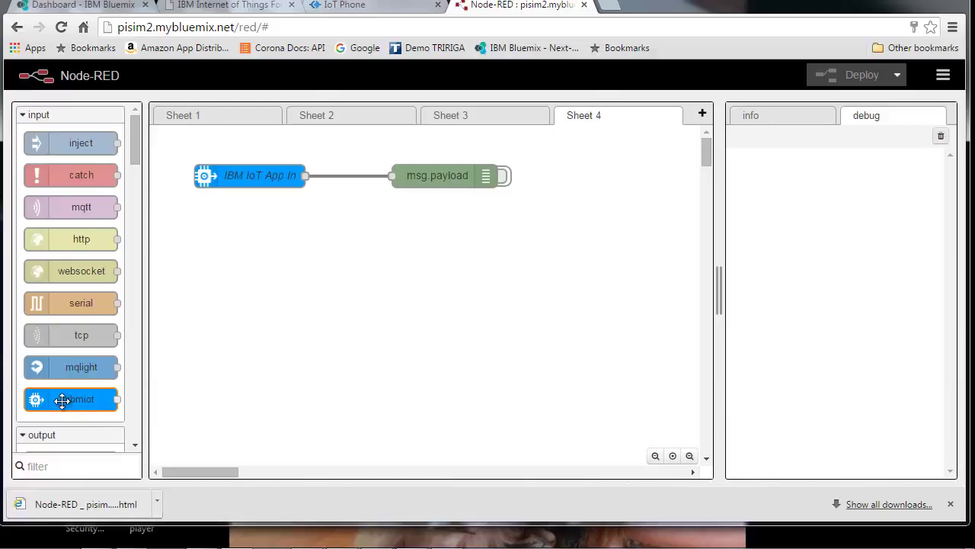
# Add an ibmiot input node and a debug node below the existing flow on Sheet 4 and wire them together.
pyautogui.moveTo(137, 144); pyautogui.dragTo(132, 159)
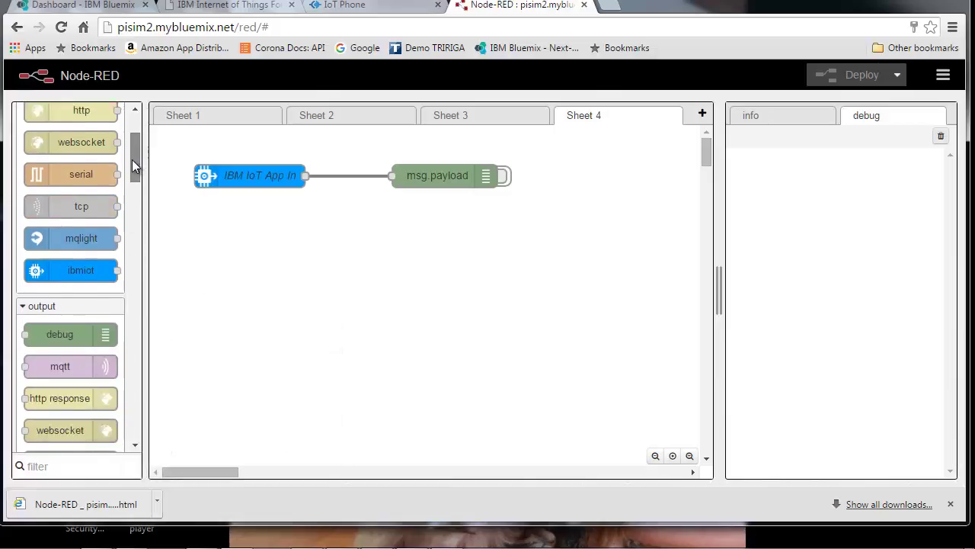
pyautogui.moveTo(63, 254); pyautogui.dragTo(244, 270)
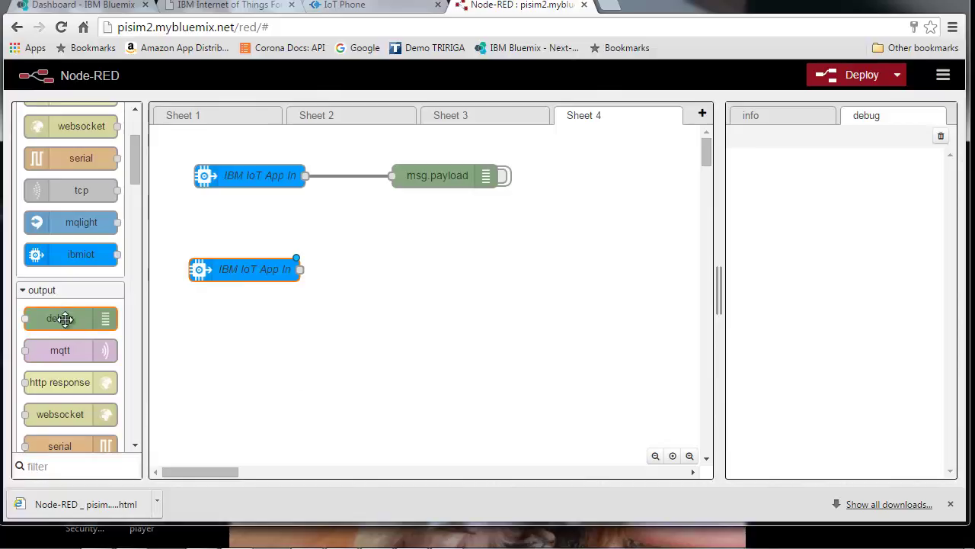
pyautogui.moveTo(62, 318); pyautogui.dragTo(423, 266)
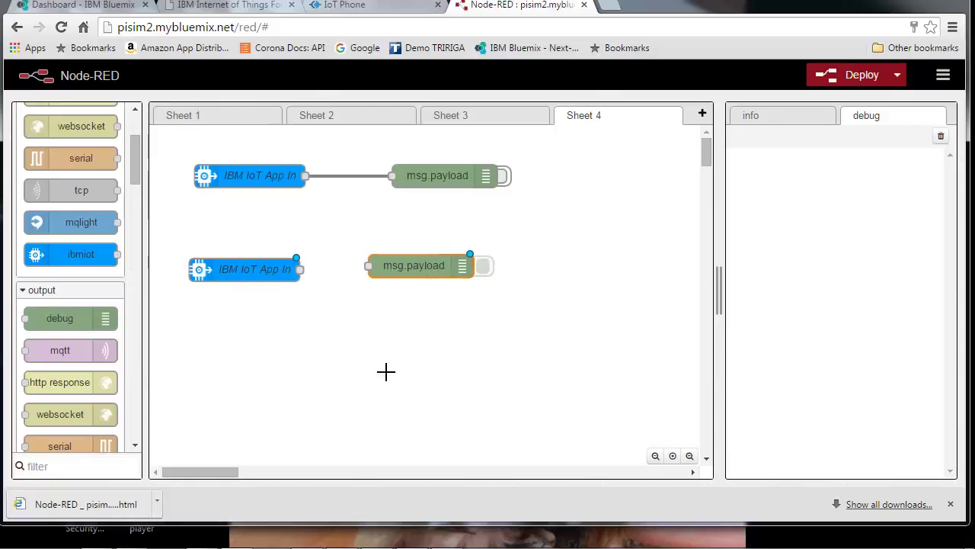
pyautogui.moveTo(300, 269); pyautogui.dragTo(370, 267)
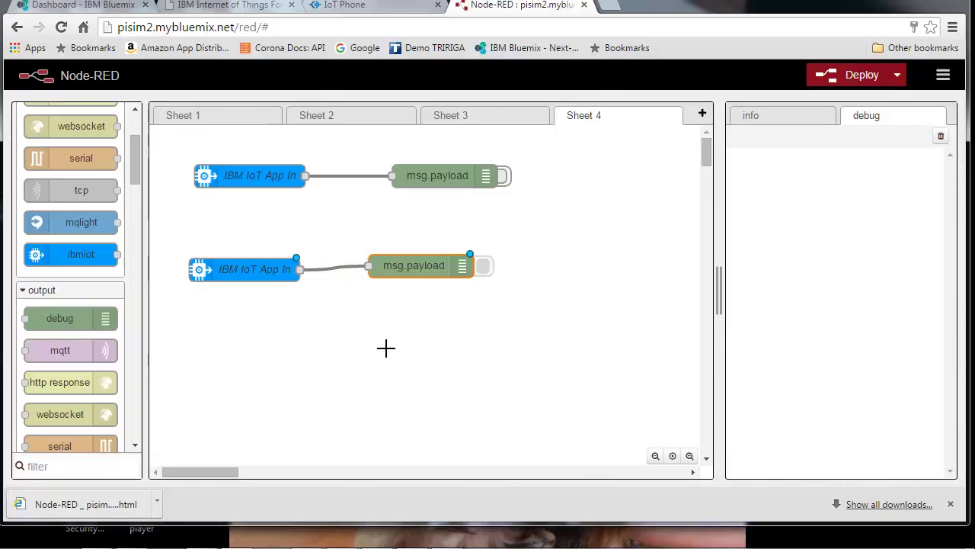
# Open the new IBM IoT App In node's settings and edit its phonesim2 API key configuration.
pyautogui.doubleClick(212, 269)
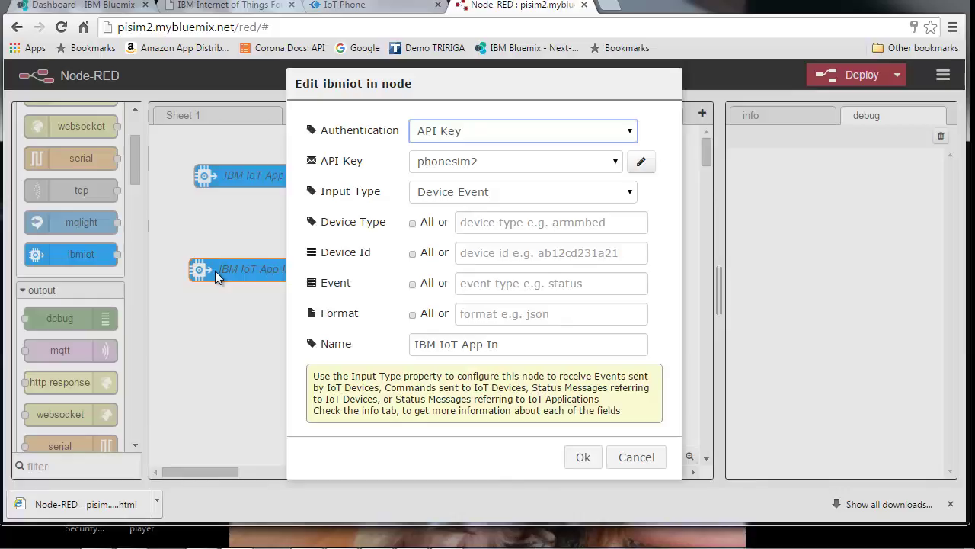
pyautogui.click(641, 161)
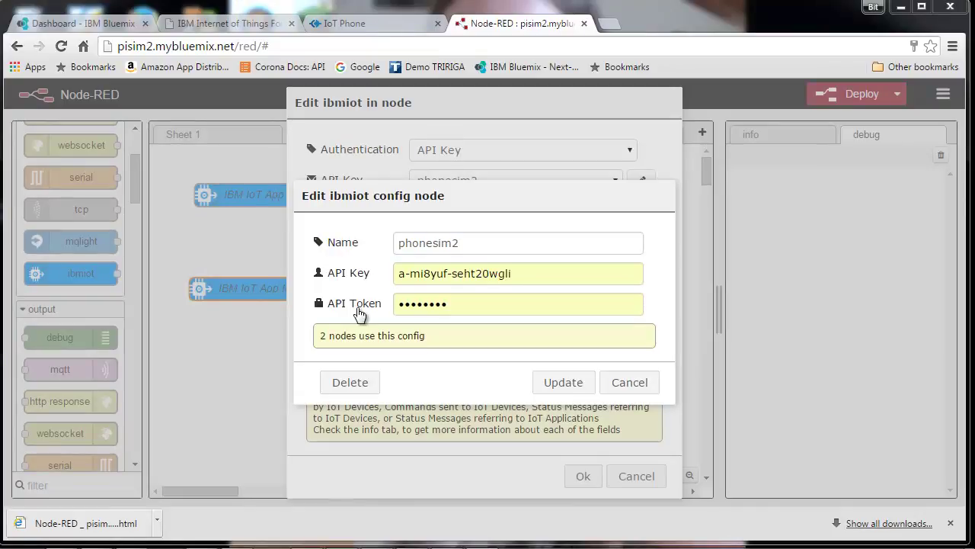
# In Bluemix, show the Internet of Things service's credentials and select the org, API key and API token lines.
pyautogui.click(79, 26)
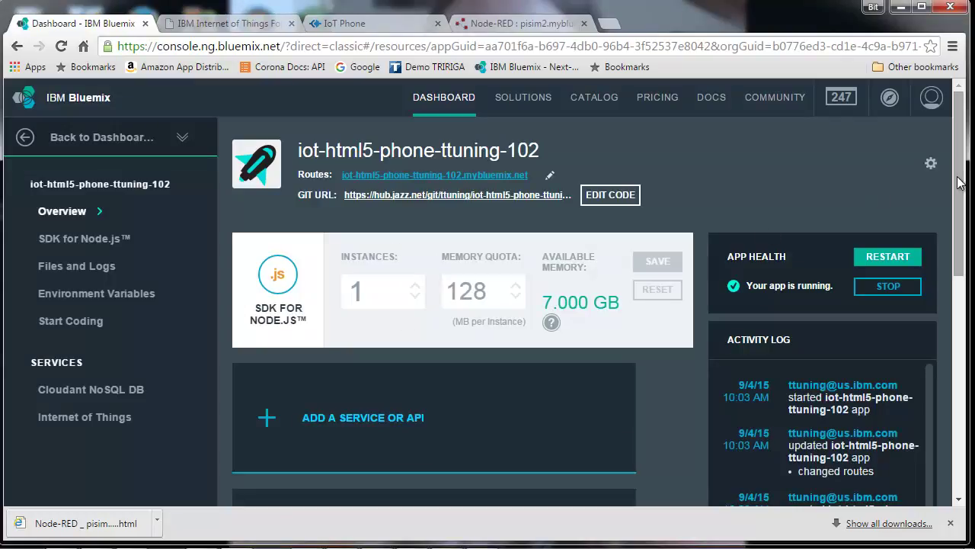
pyautogui.moveTo(962, 183); pyautogui.dragTo(961, 347)
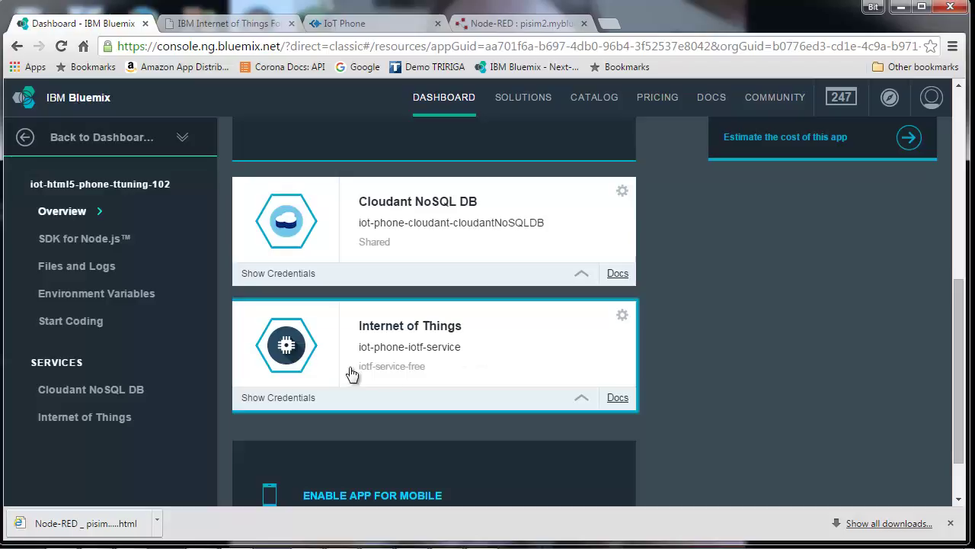
pyautogui.click(254, 398)
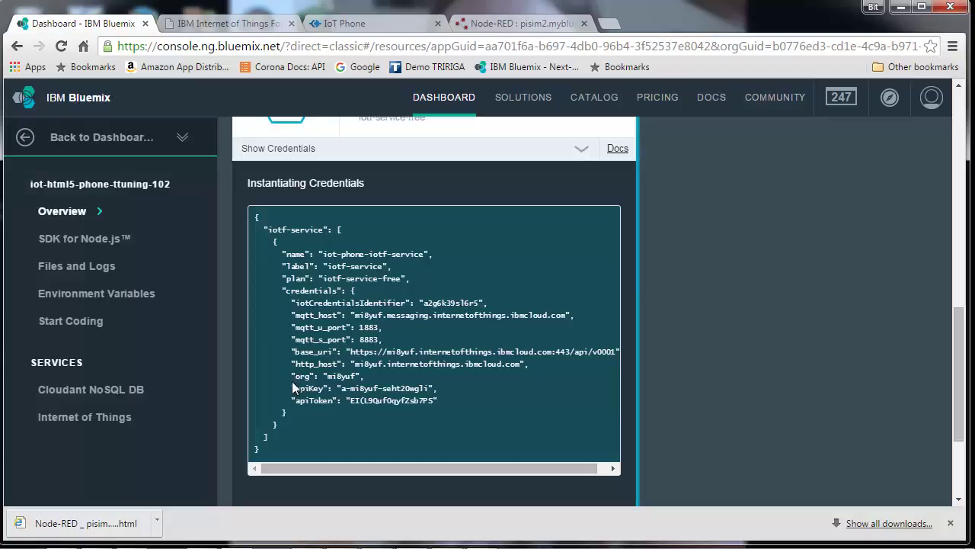
pyautogui.moveTo(292, 376); pyautogui.dragTo(435, 403)
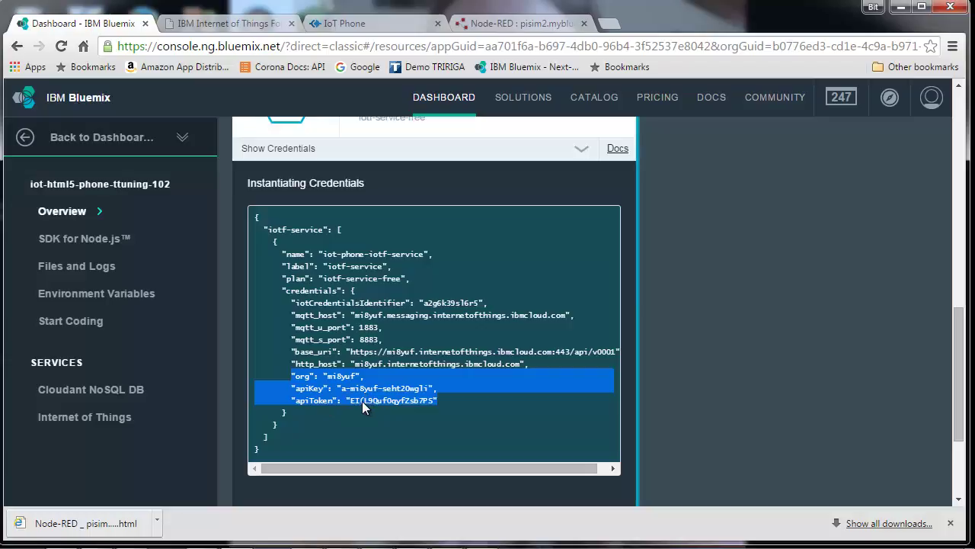
# Back in Node-RED, update the phonesim2 configuration and confirm the IoT input node's settings.
pyautogui.click(512, 24)
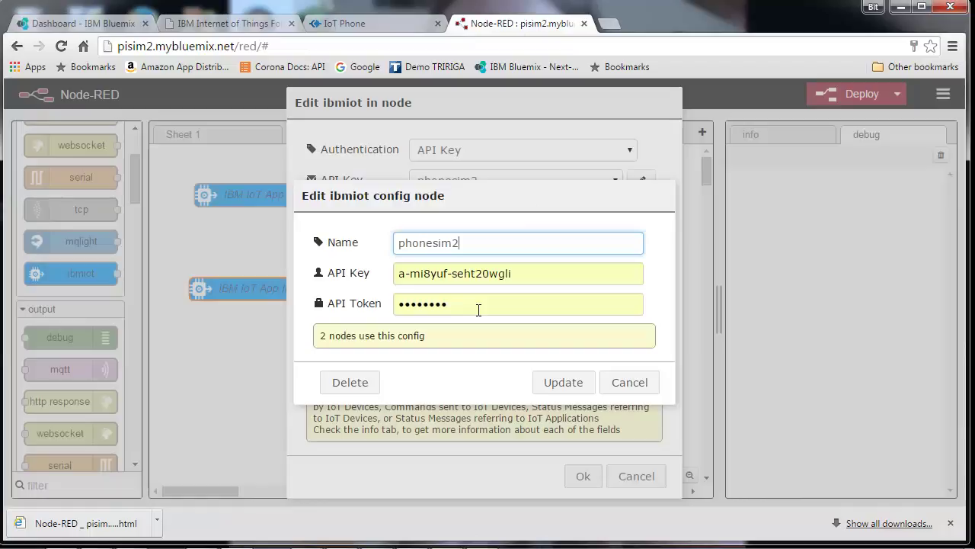
pyautogui.click(545, 384)
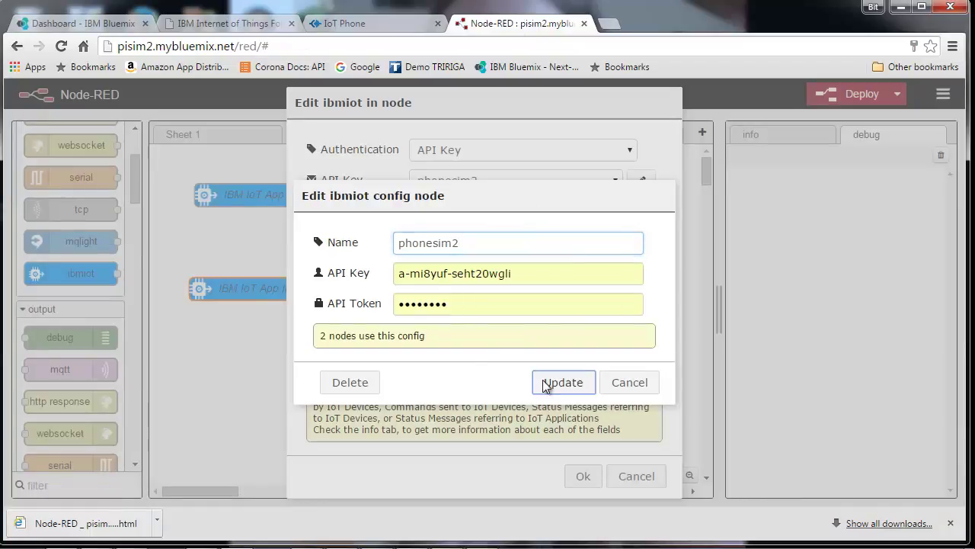
pyautogui.click(582, 476)
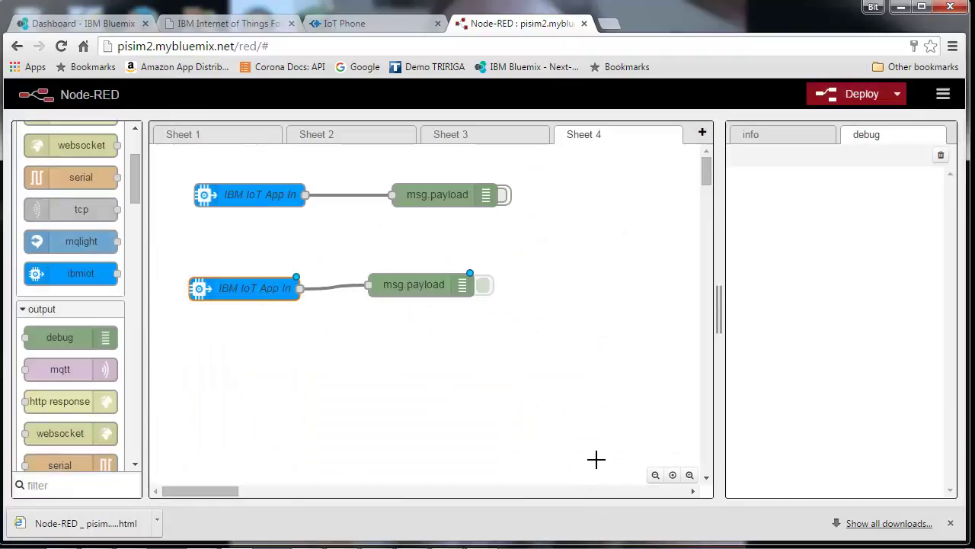
# Name the lower flow's debug node t1 and deploy the flow.
pyautogui.doubleClick(408, 287)
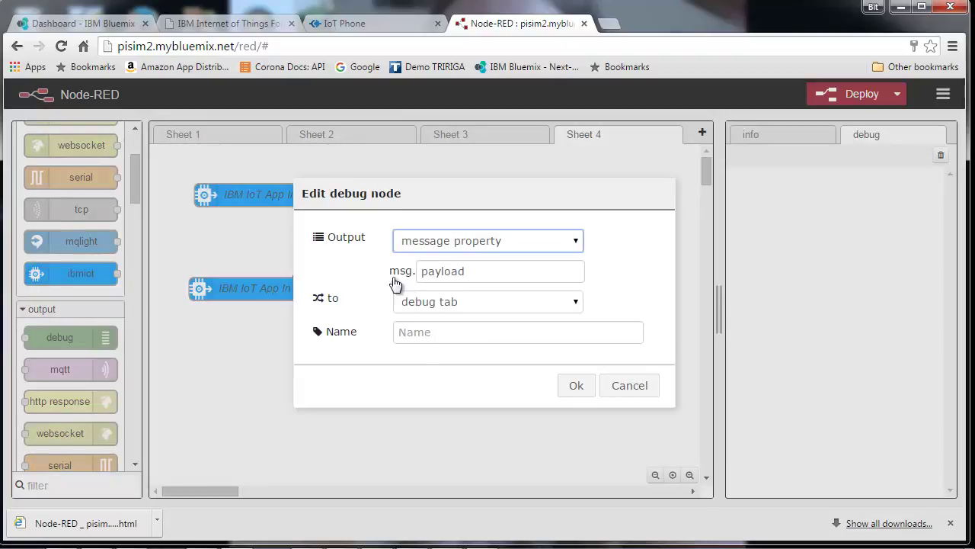
pyautogui.click(431, 335)
pyautogui.write('t1')
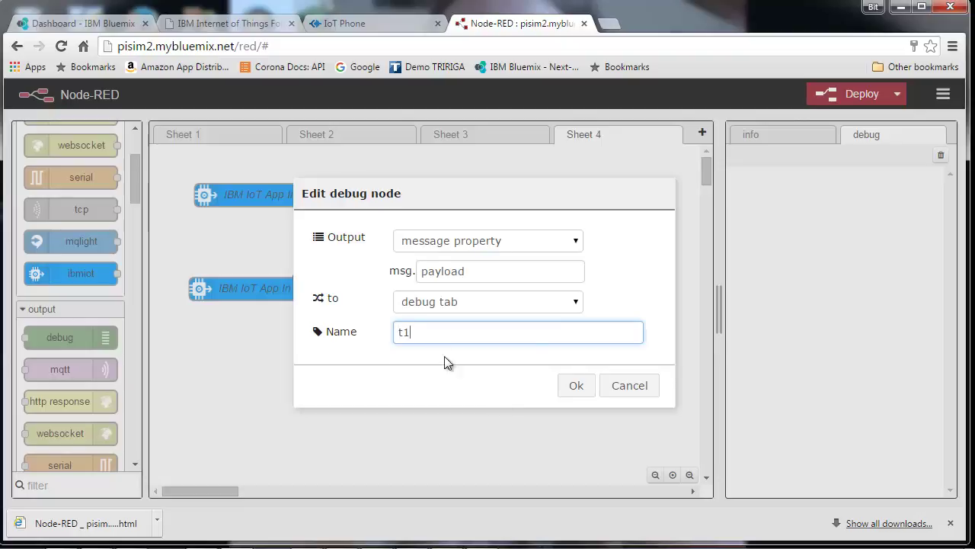
pyautogui.click(575, 384)
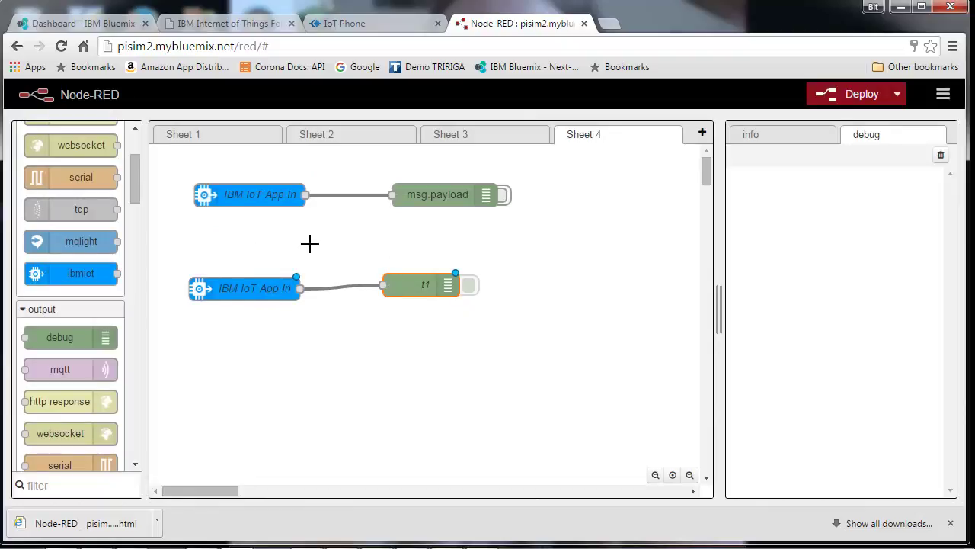
pyautogui.click(852, 99)
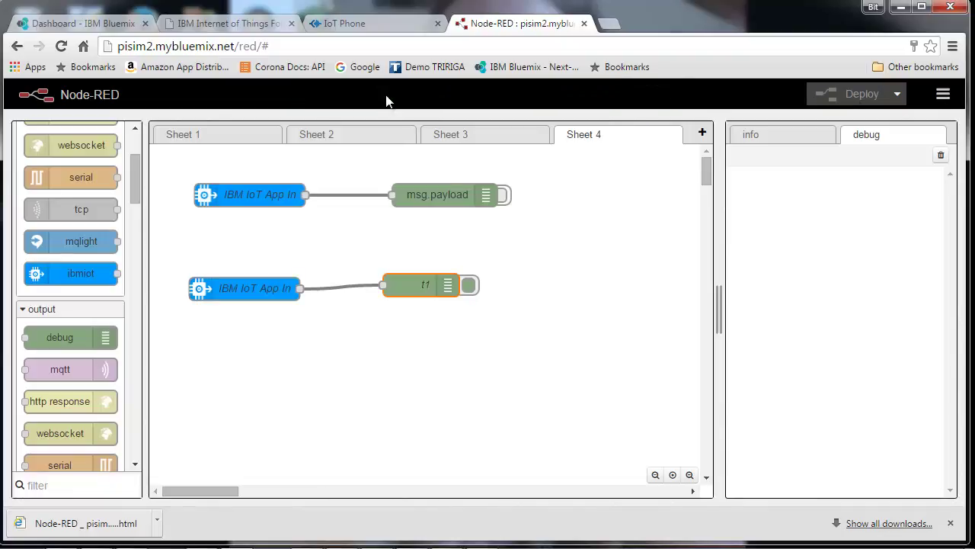
# Deactivate the t1 debug node's output and activate the upper flow's msg.payload debug node to view the phone's sensor messages.
pyautogui.click(469, 286)
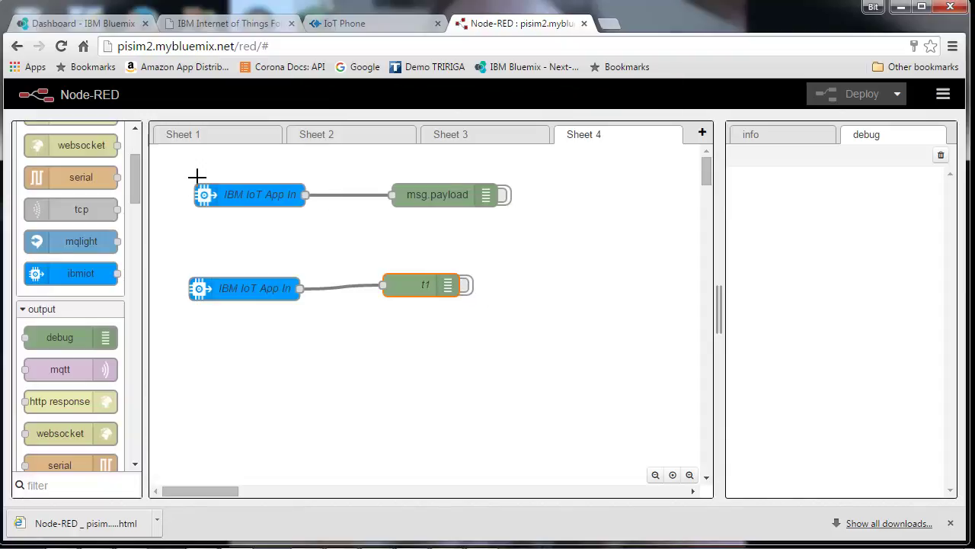
pyautogui.click(505, 199)
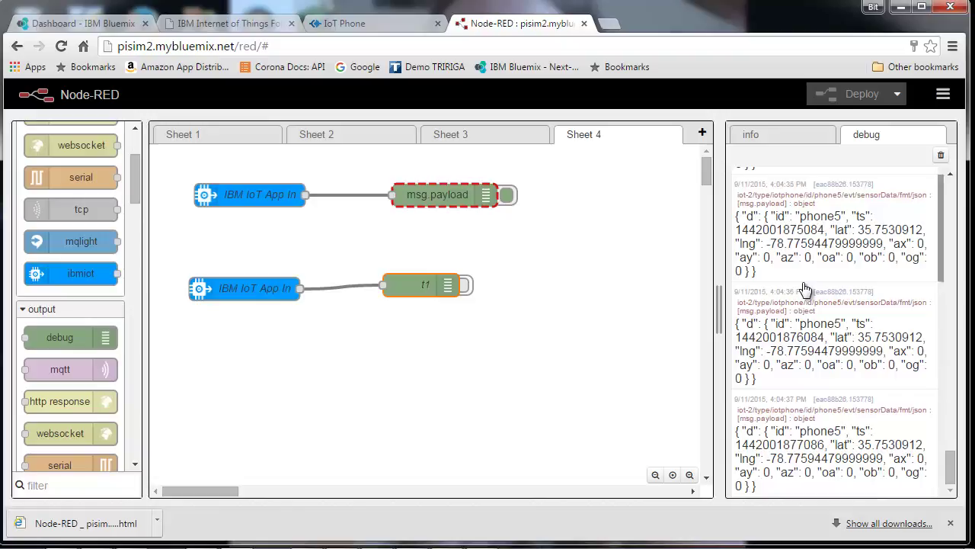
# Deactivate the upper flow's msg.payload debug node and clear the debug messages.
pyautogui.click(508, 197)
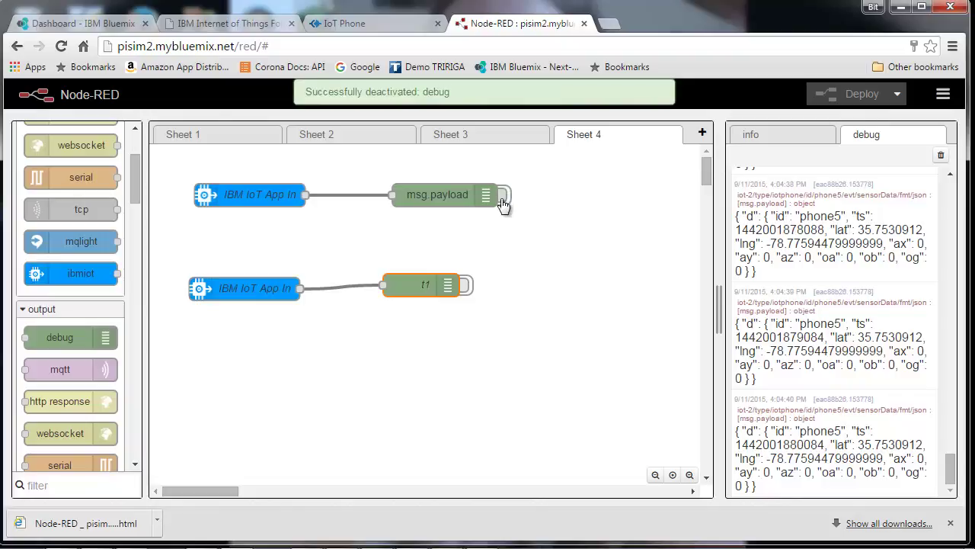
pyautogui.click(939, 158)
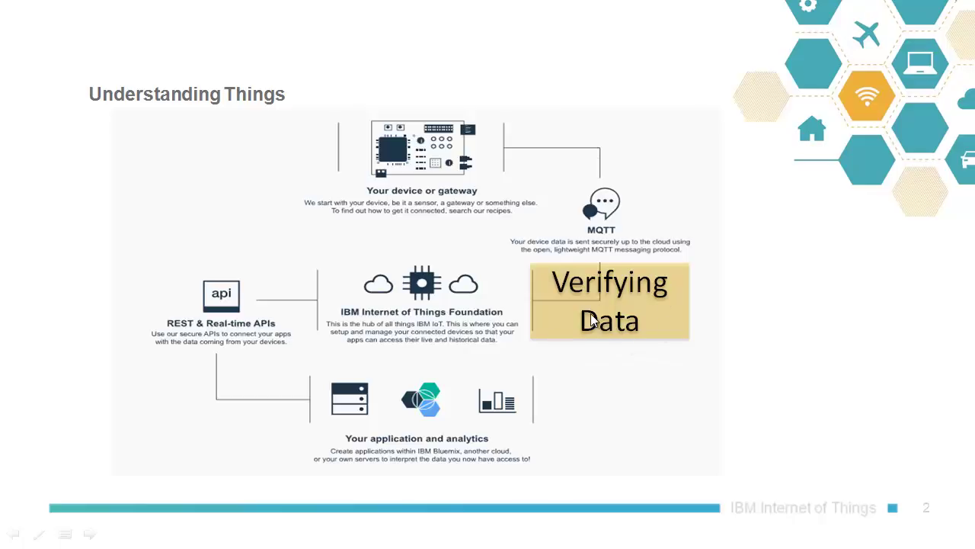
pyautogui.click(551, 487)
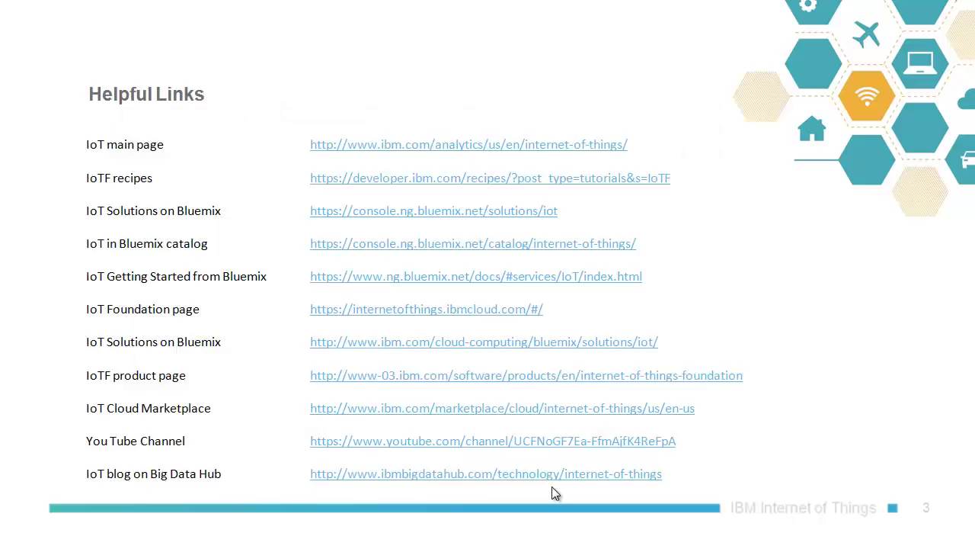